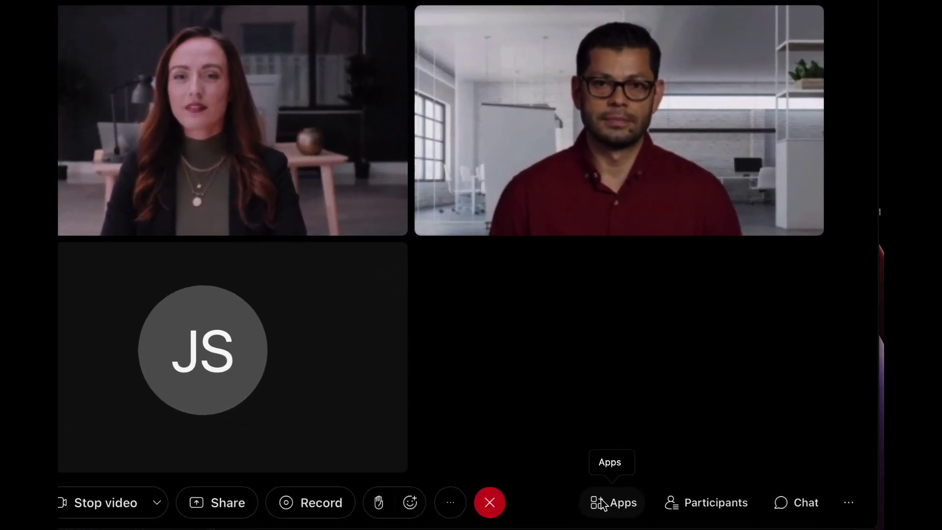
Step: Search the meeting apps for 'shared' and open the Shared Timer app
click(644, 508)
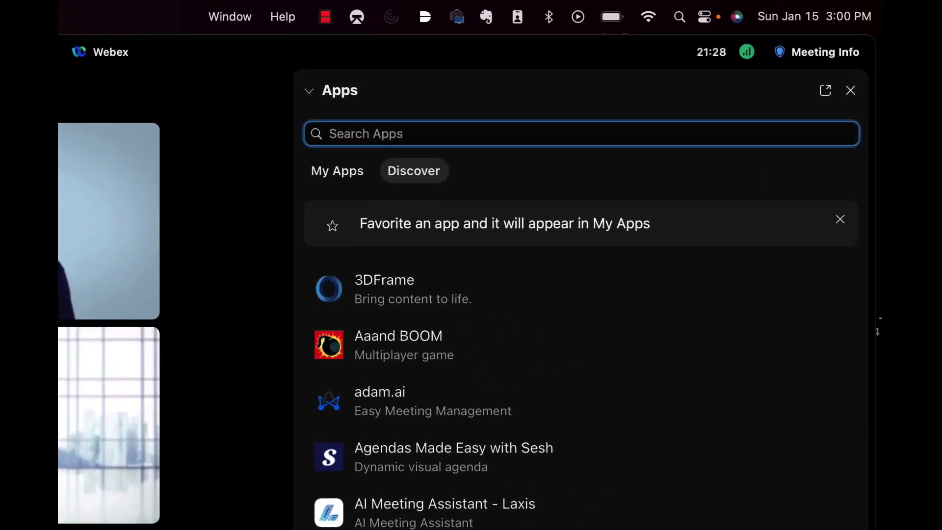
text(shar)
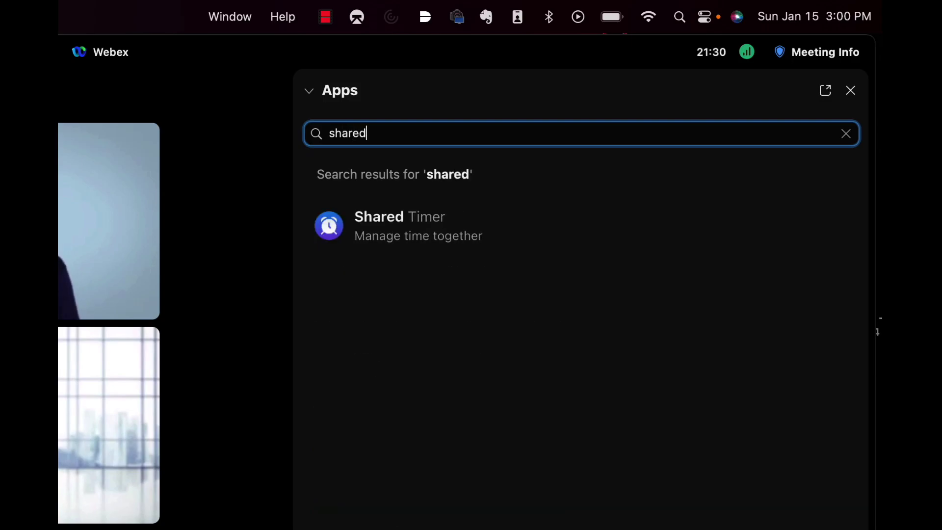
text(ed)
click(439, 226)
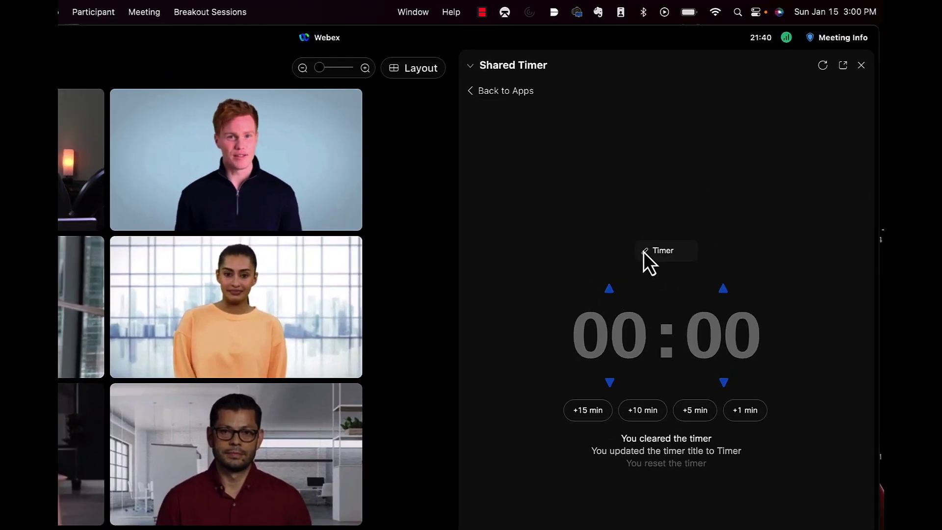
Step: Retitle the timer 'Break' and add five minutes so it reads 05:00
click(709, 185)
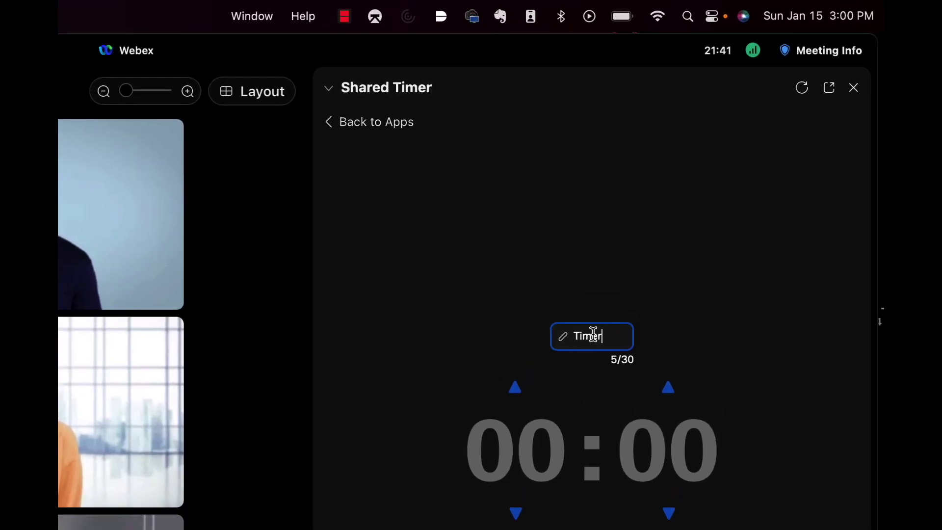
key(BackSpace)
key(BackSpace)
key(BackSpace)
key(BackSpace)
key(BackSpace)
text(Break)
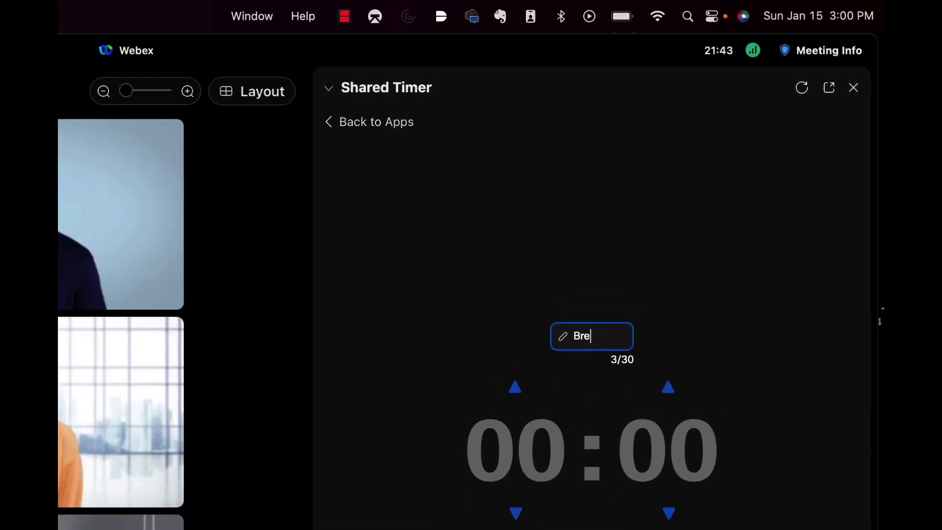
key(Return)
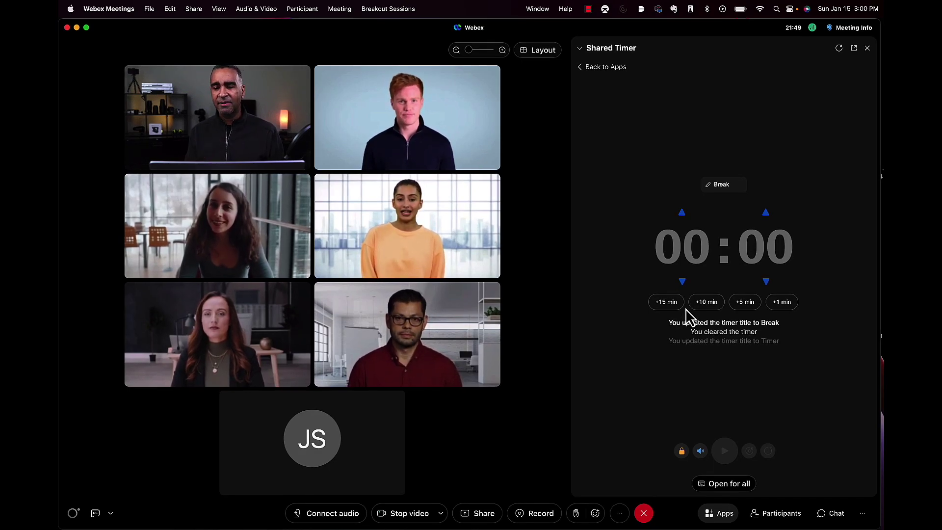
click(746, 302)
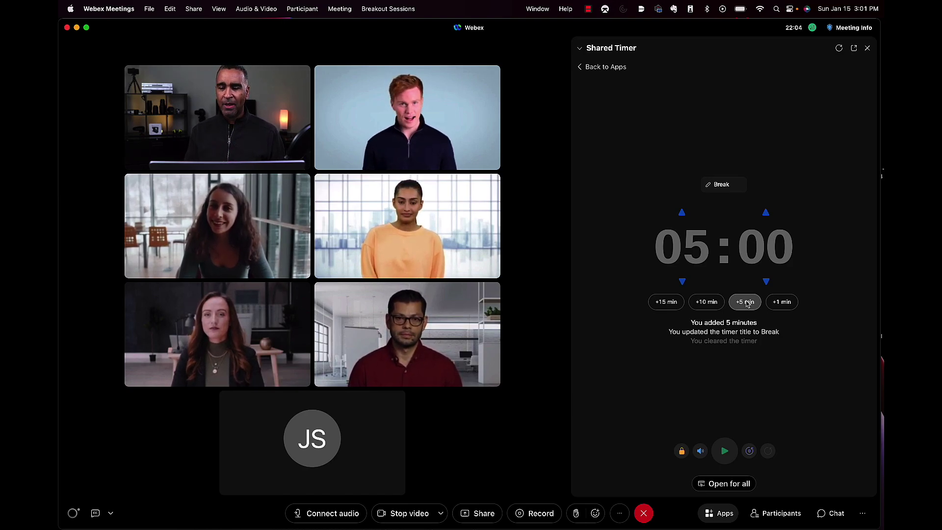
Step: Open the Break timer for all participants, then unlock and relock its controls
click(743, 484)
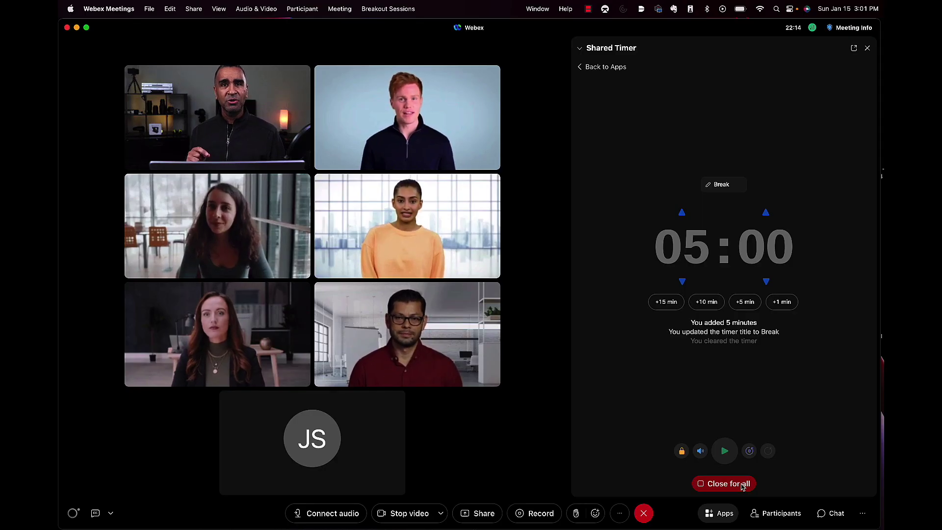
click(680, 452)
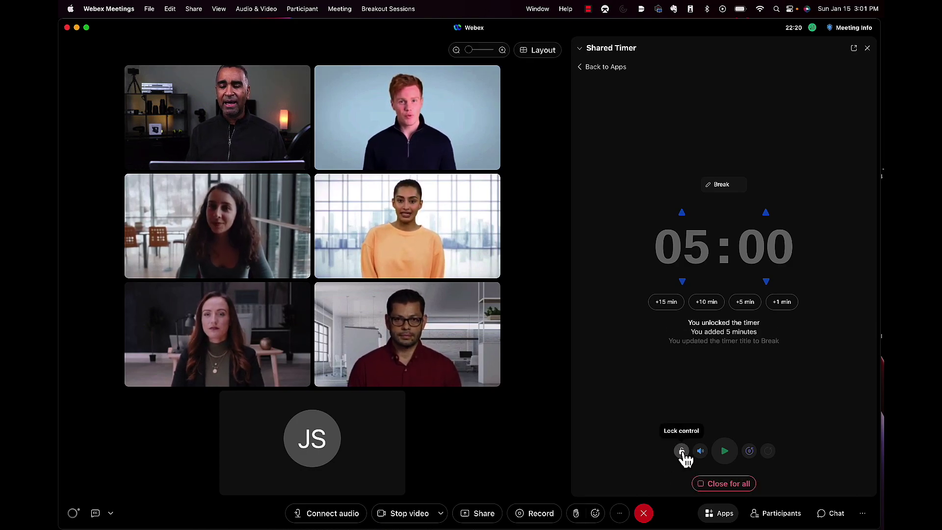
click(682, 451)
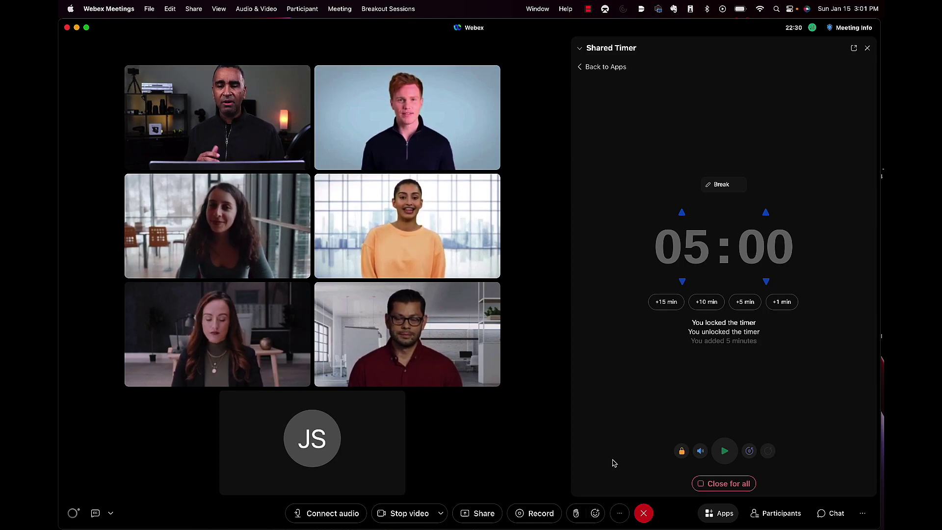
Step: Start the 05:00 Break countdown for everyone
click(724, 452)
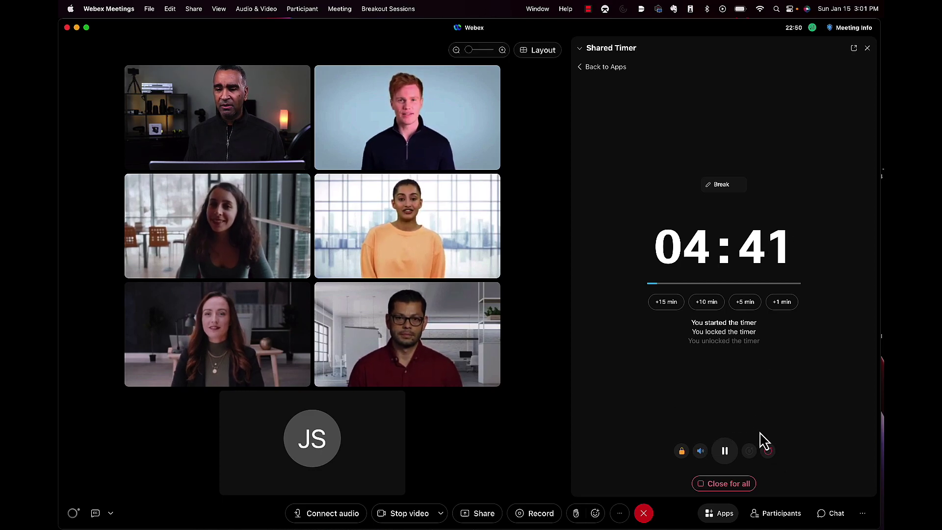
Step: Reset the timer, set it to 00 minutes and 10 seconds, and run the countdown
click(769, 451)
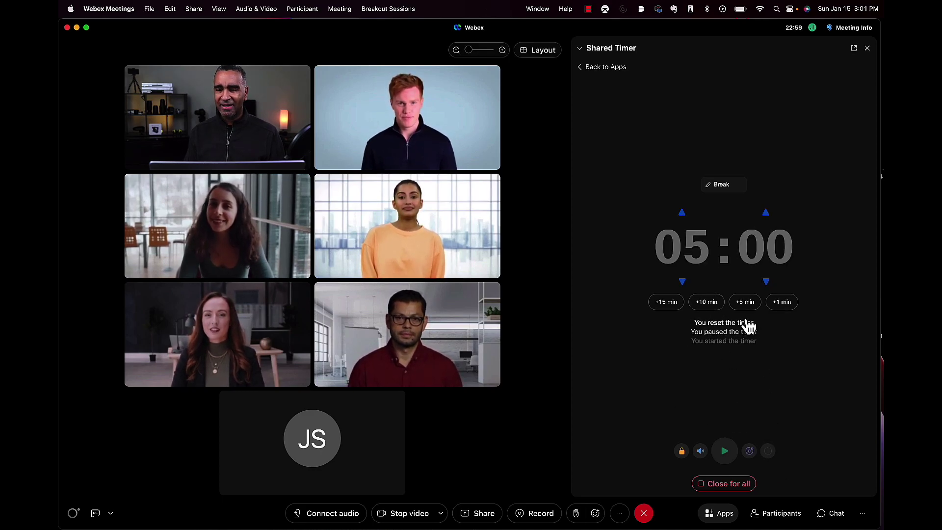
click(683, 282)
click(683, 281)
click(683, 281)
click(683, 282)
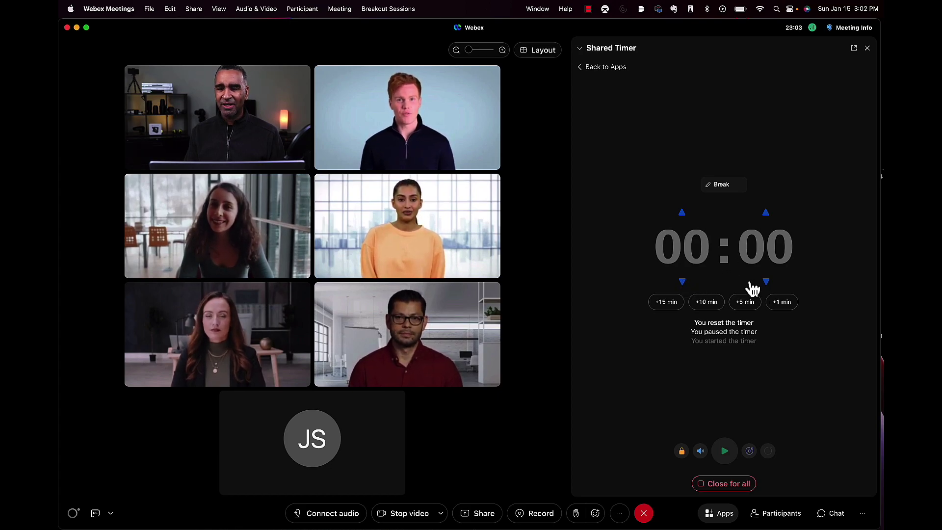
click(766, 212)
click(765, 212)
click(765, 212)
click(766, 213)
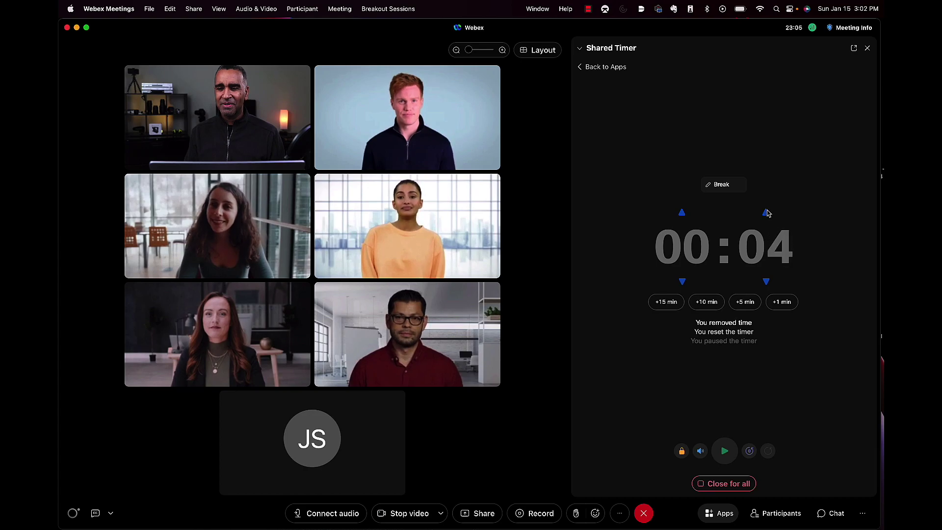
click(766, 212)
click(766, 212)
click(767, 212)
click(767, 213)
click(767, 212)
click(767, 213)
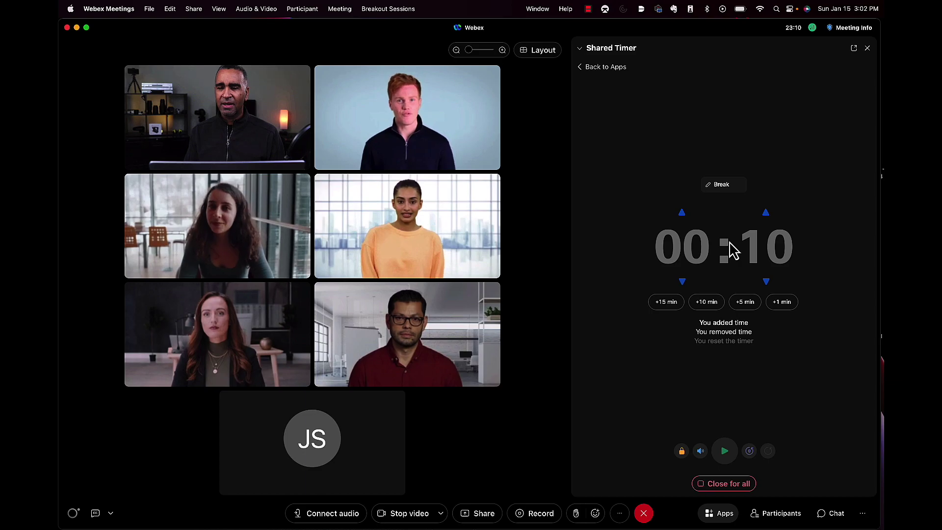
click(725, 451)
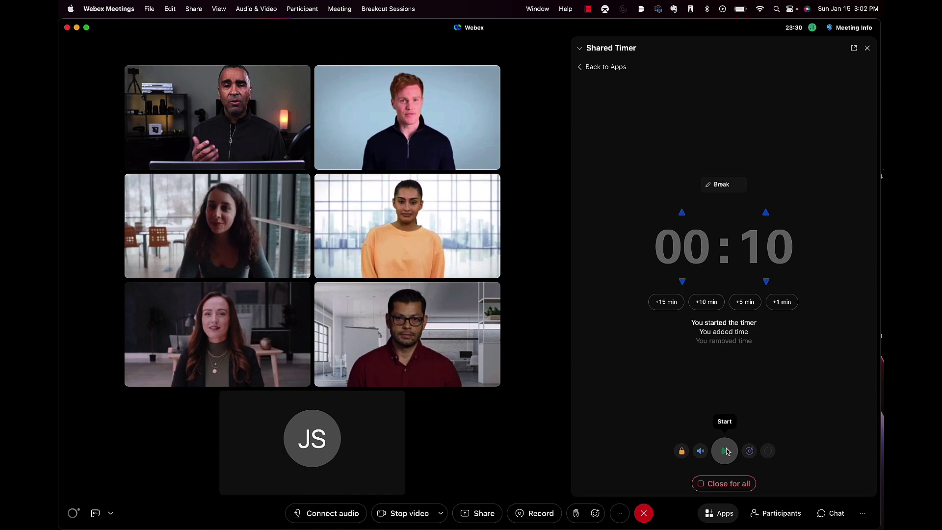
Step: Close the Break timer for everyone and confirm with Yes
click(705, 491)
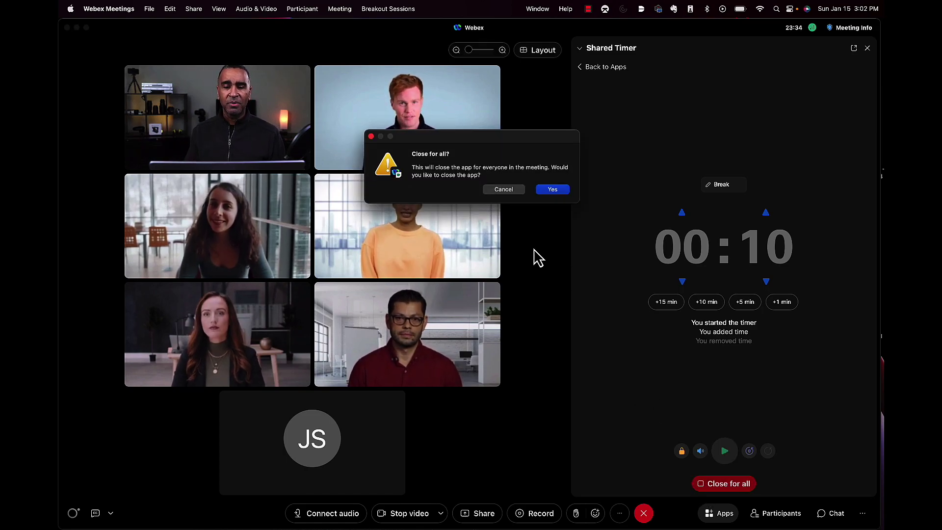
click(552, 190)
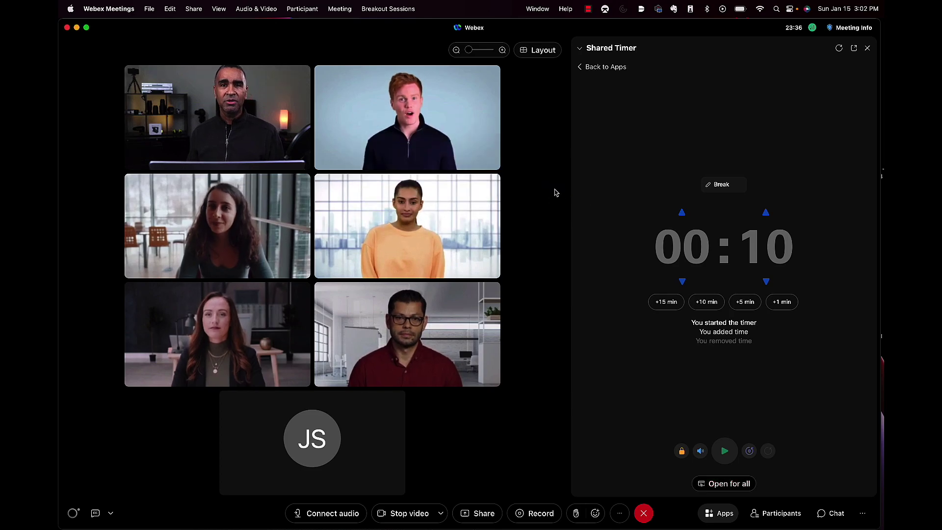